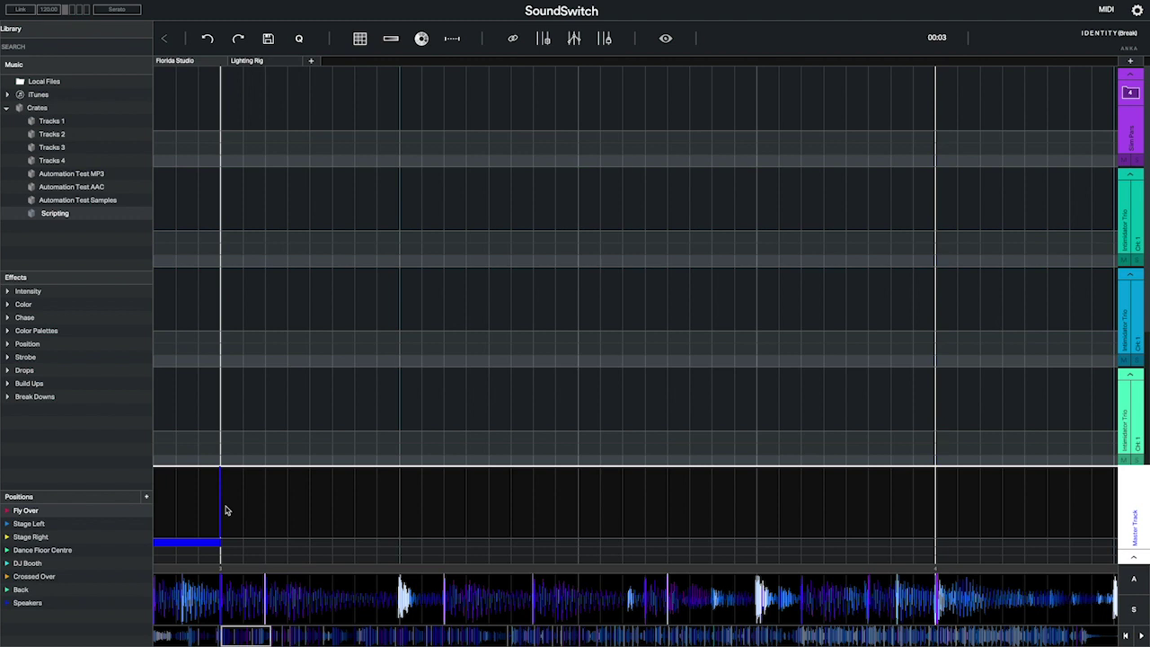
Extend the new master-track block from the playhead to the next marker.
{"action": "left_click_drag", "start_coordinate": [221, 506], "coordinate": [941, 521]}
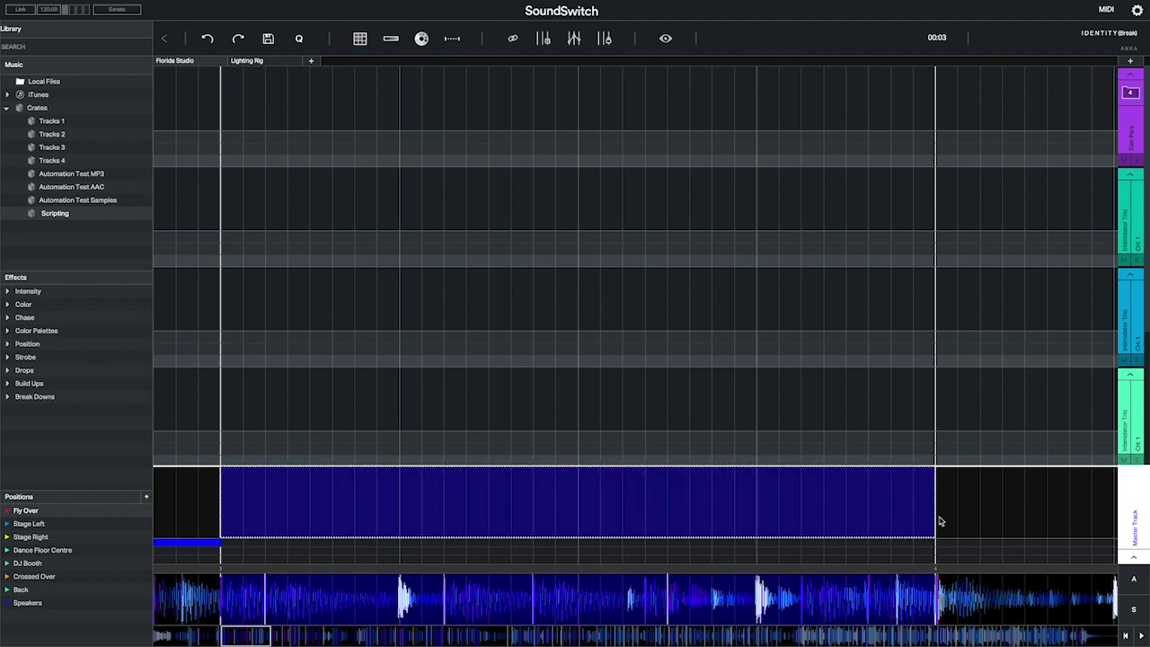
{"action": "right_click", "coordinate": [793, 514]}
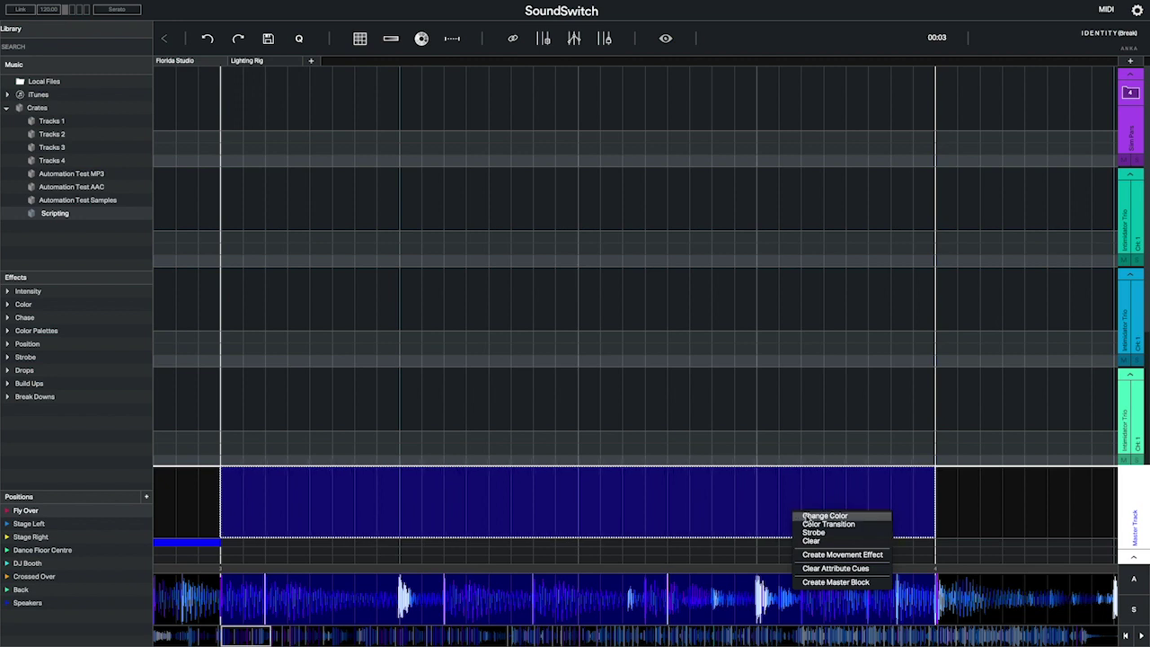
{"action": "left_click", "coordinate": [813, 516]}
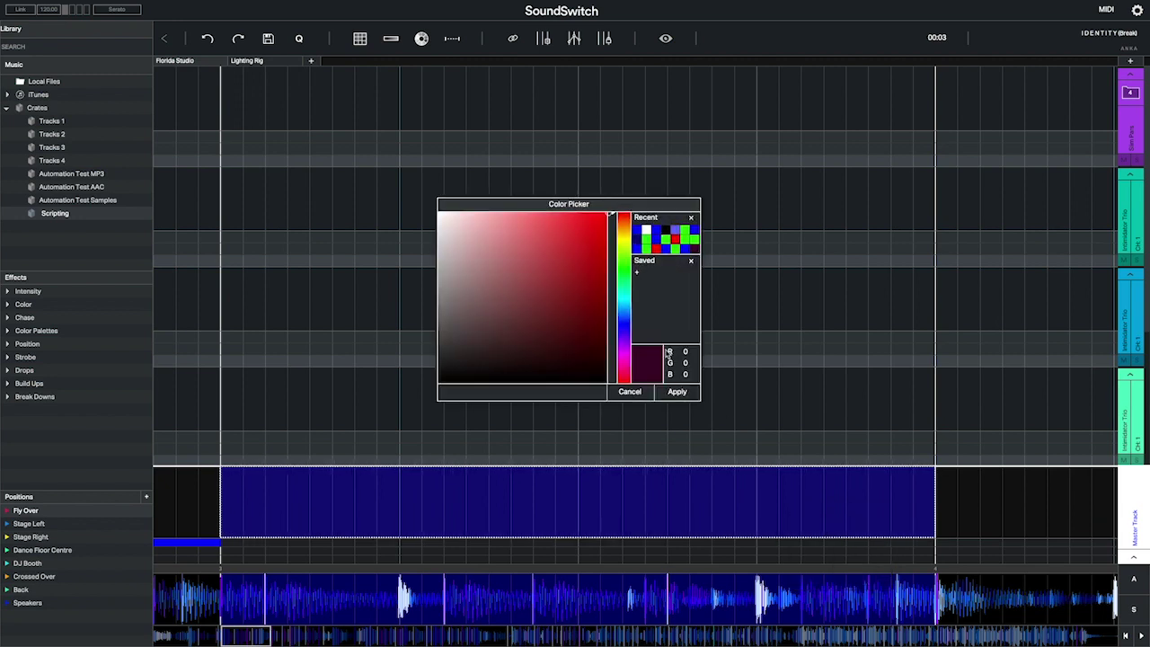
Try green and deep-blue shades in the colour picker, entering 200 as the green value.
{"action": "left_click", "coordinate": [620, 268]}
{"action": "mouse_move", "coordinate": [534, 255]}
{"action": "left_mouse_down"}
{"action": "mouse_move", "coordinate": [503, 236]}
{"action": "mouse_move", "coordinate": [582, 334]}
{"action": "mouse_move", "coordinate": [552, 264]}
{"action": "mouse_move", "coordinate": [585, 240]}
{"action": "left_mouse_up"}
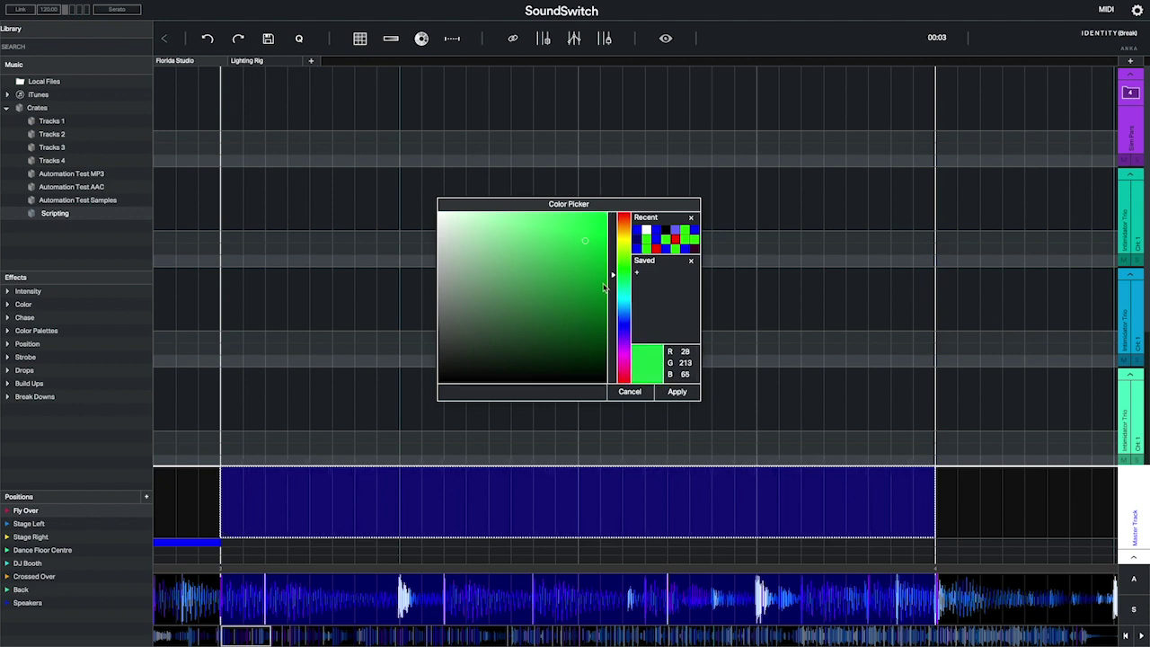
{"action": "mouse_move", "coordinate": [629, 307]}
{"action": "left_mouse_down"}
{"action": "mouse_move", "coordinate": [626, 347]}
{"action": "mouse_move", "coordinate": [625, 330]}
{"action": "left_mouse_up"}
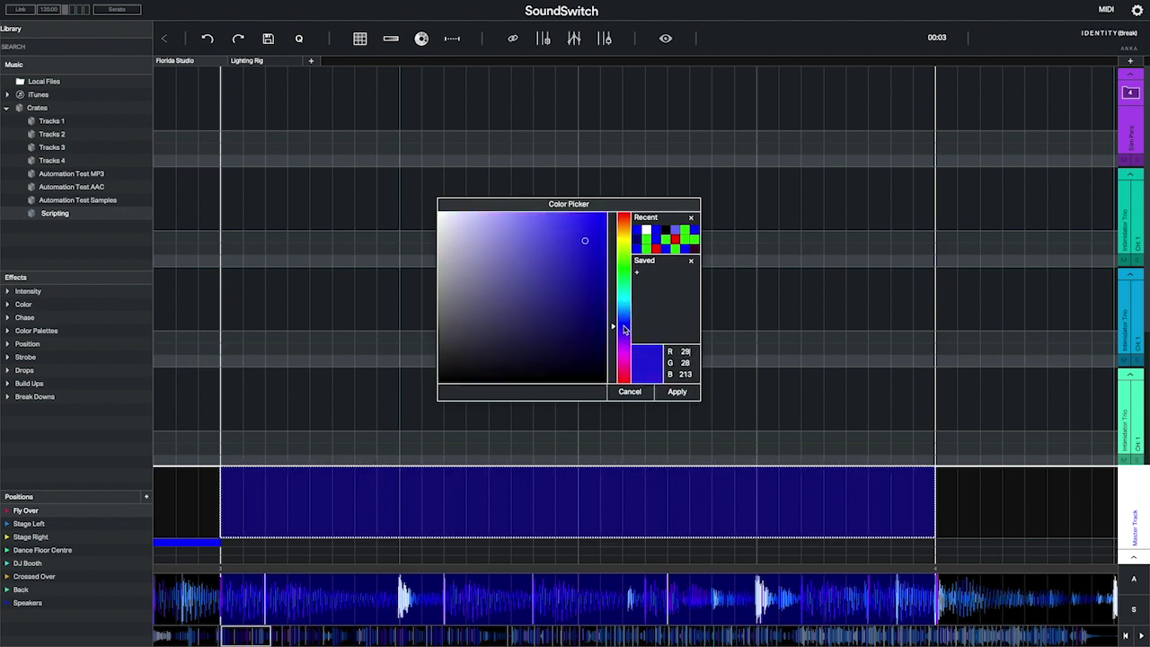
{"action": "double_click", "coordinate": [676, 362]}
{"action": "type", "text": "200"}
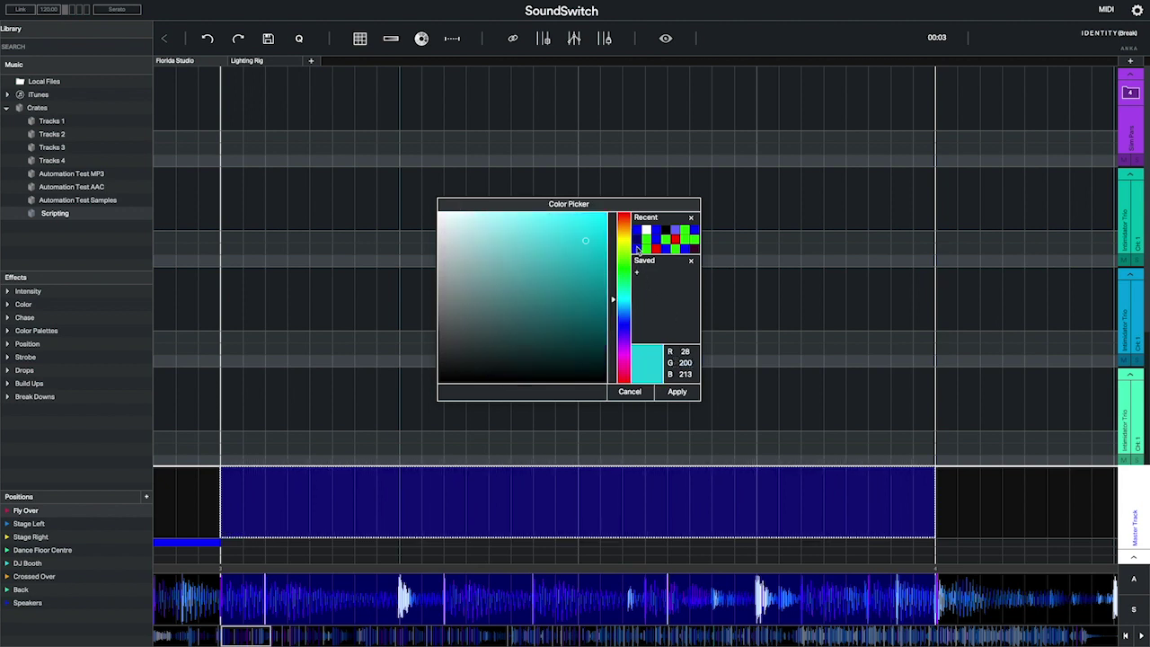
Save pure blue (0, 0, 254) as a favourite, remove the stray magenta swatch, and apply blue.
{"action": "left_click", "coordinate": [638, 250]}
{"action": "left_click", "coordinate": [638, 273]}
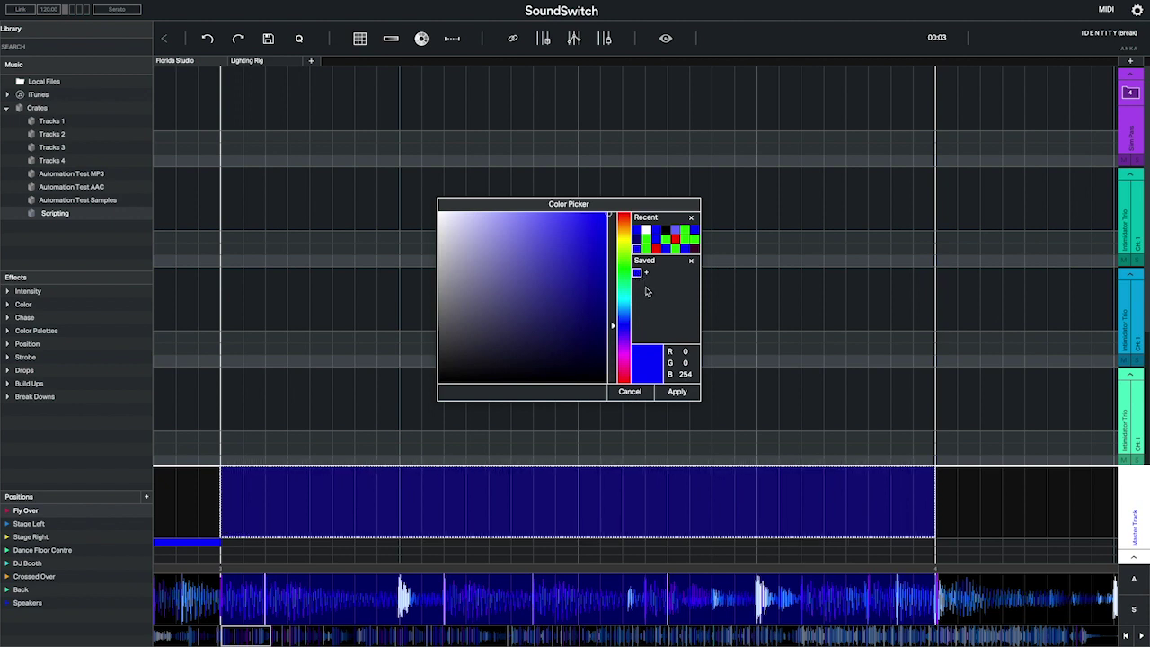
{"action": "left_click_drag", "start_coordinate": [622, 223], "coordinate": [626, 351]}
{"action": "left_click", "coordinate": [646, 273]}
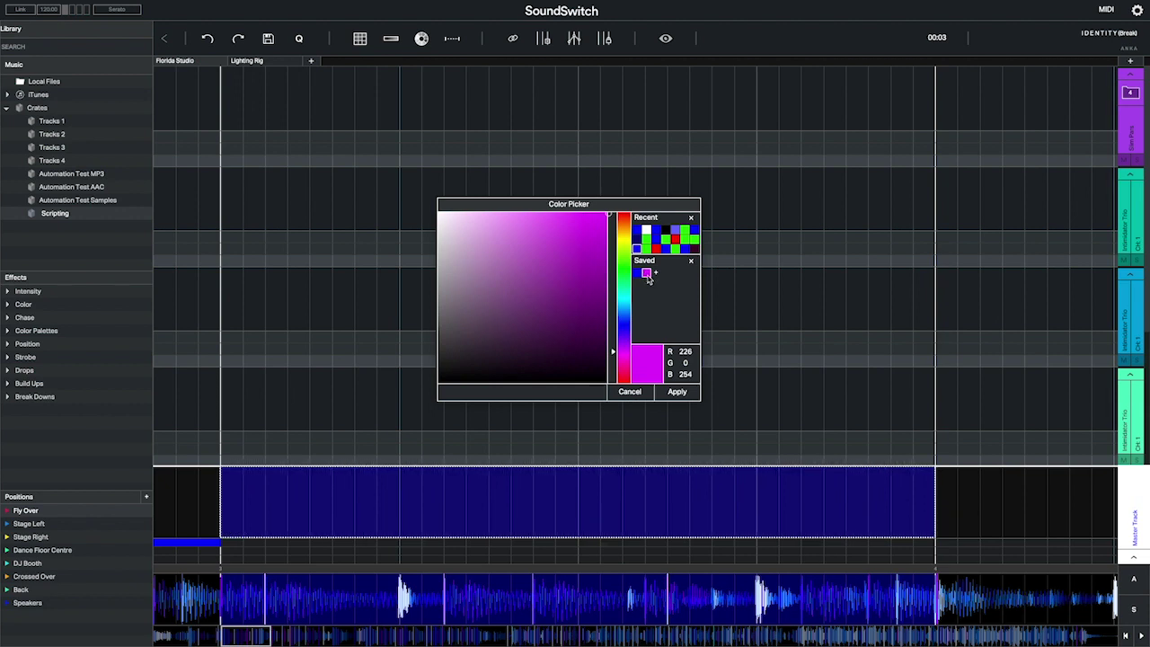
{"action": "right_click", "coordinate": [647, 275]}
{"action": "left_click", "coordinate": [637, 273]}
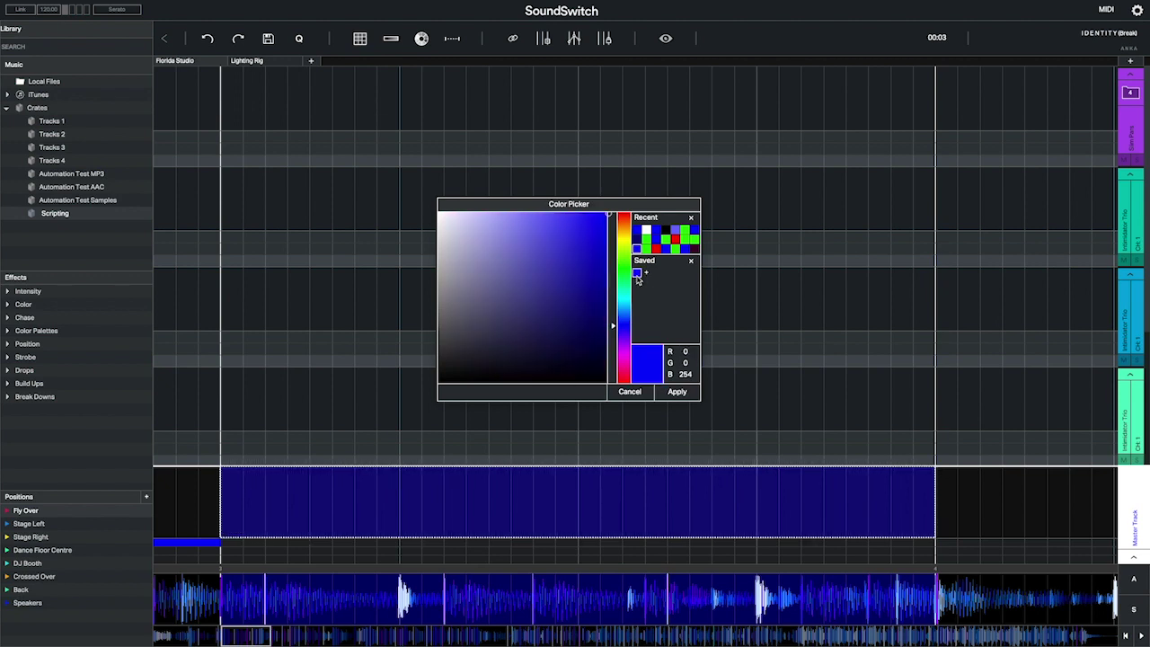
{"action": "left_click", "coordinate": [677, 393]}
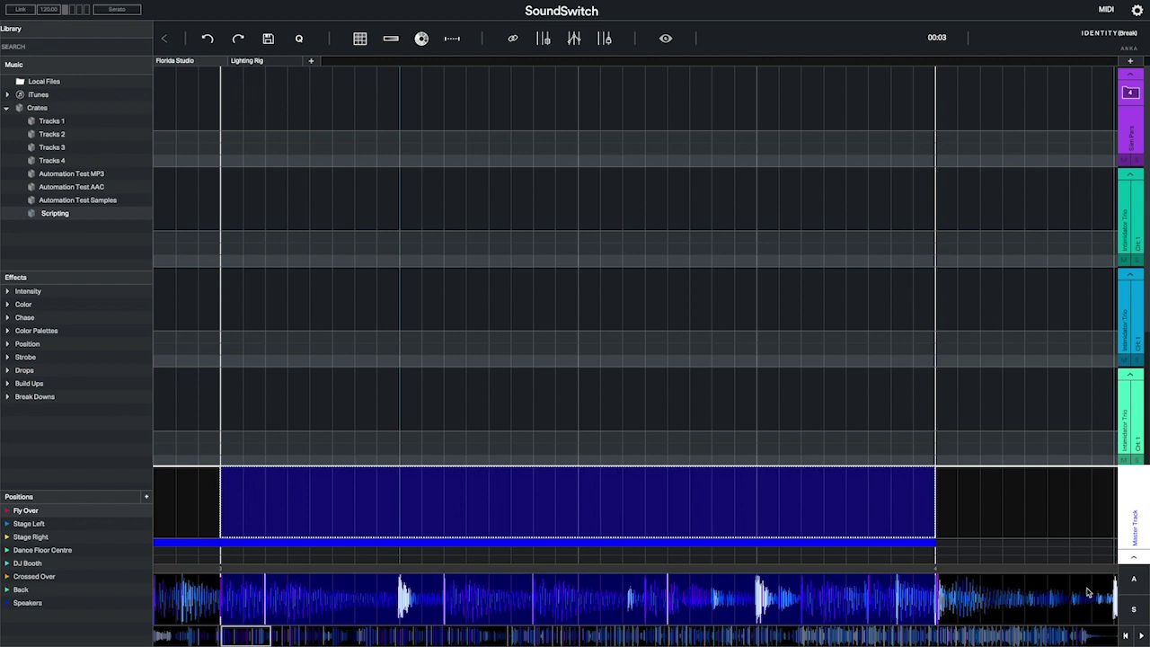
Draw sawtooth intensity pulses that jump to full and fade to zero across the blue block.
{"action": "left_click", "coordinate": [226, 521]}
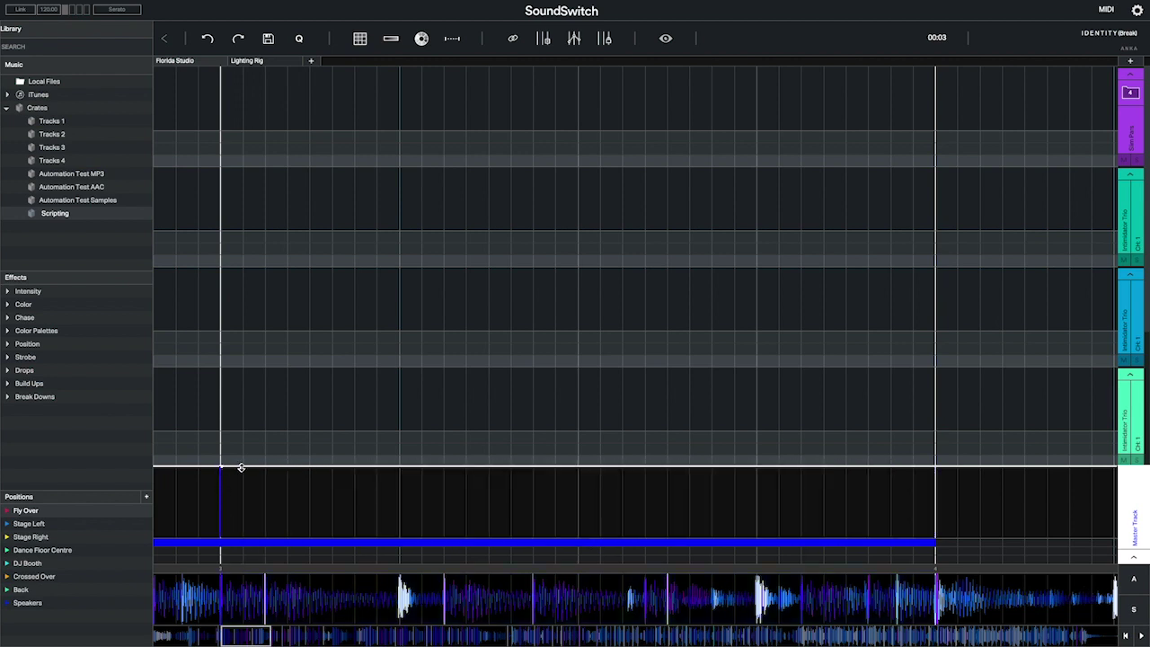
{"action": "left_click_drag", "start_coordinate": [239, 465], "coordinate": [396, 551]}
{"action": "left_click", "coordinate": [444, 537]}
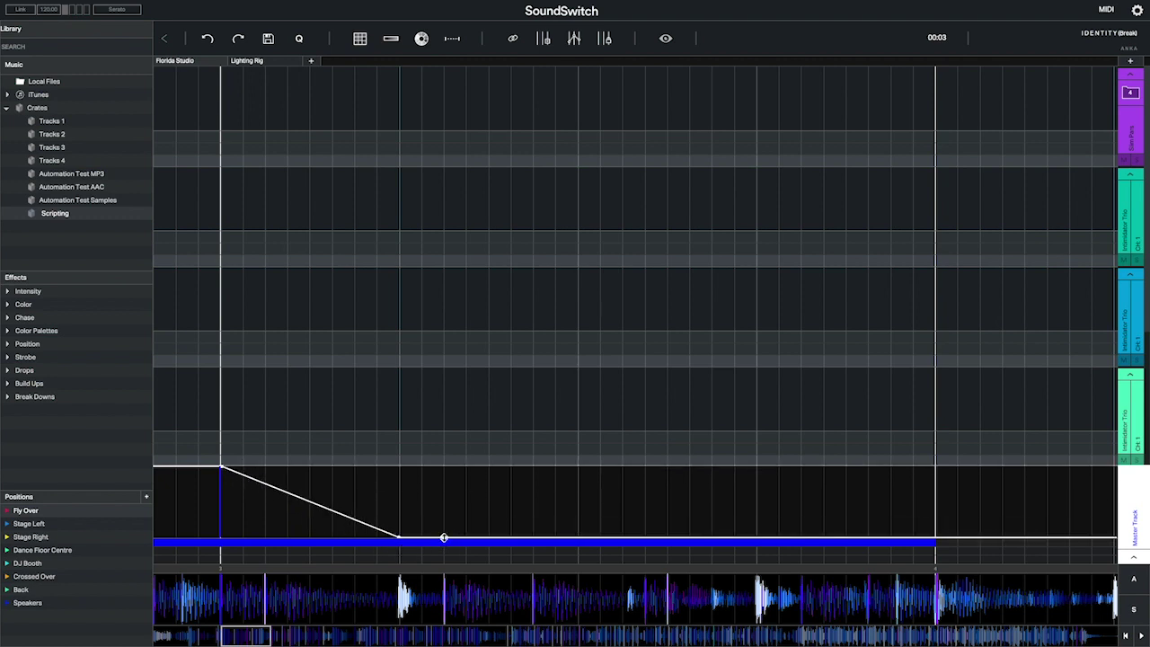
{"action": "left_click_drag", "start_coordinate": [459, 538], "coordinate": [558, 554]}
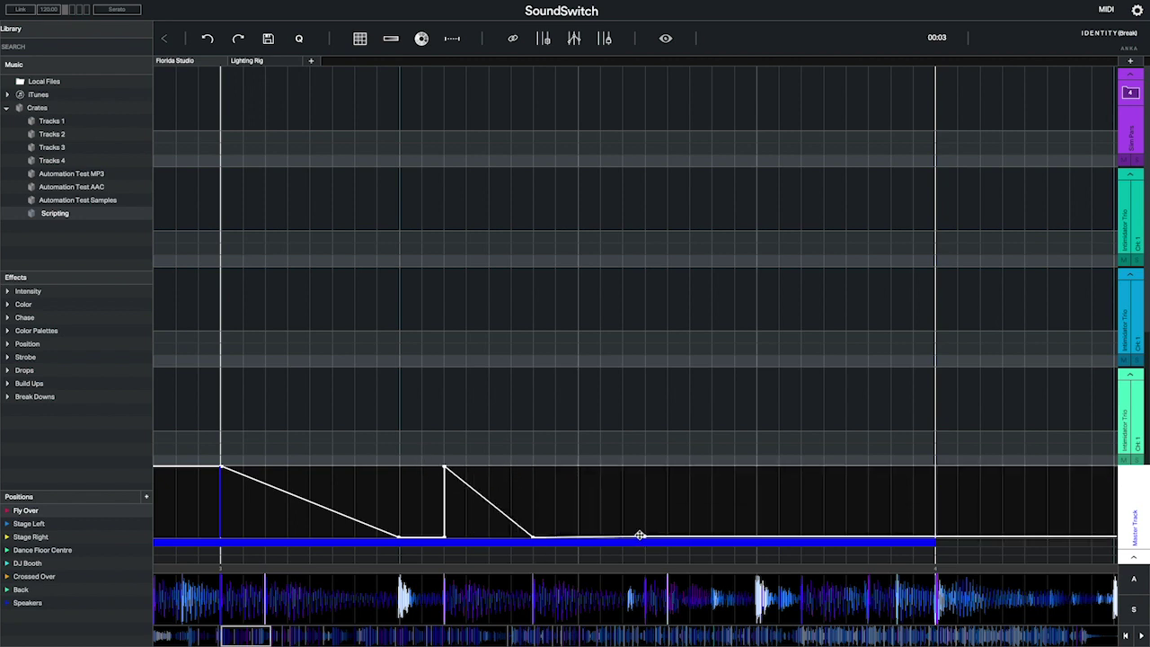
{"action": "left_click_drag", "start_coordinate": [639, 537], "coordinate": [513, 446]}
{"action": "left_click_drag", "start_coordinate": [650, 474], "coordinate": [644, 556]}
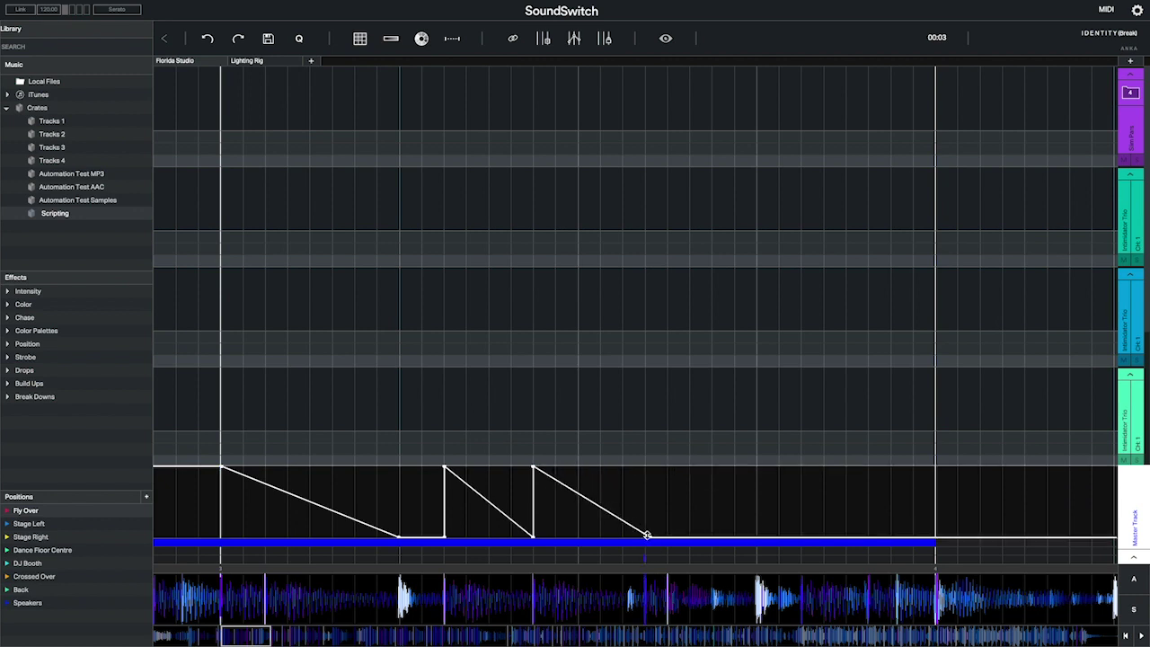
{"action": "left_click", "coordinate": [644, 539]}
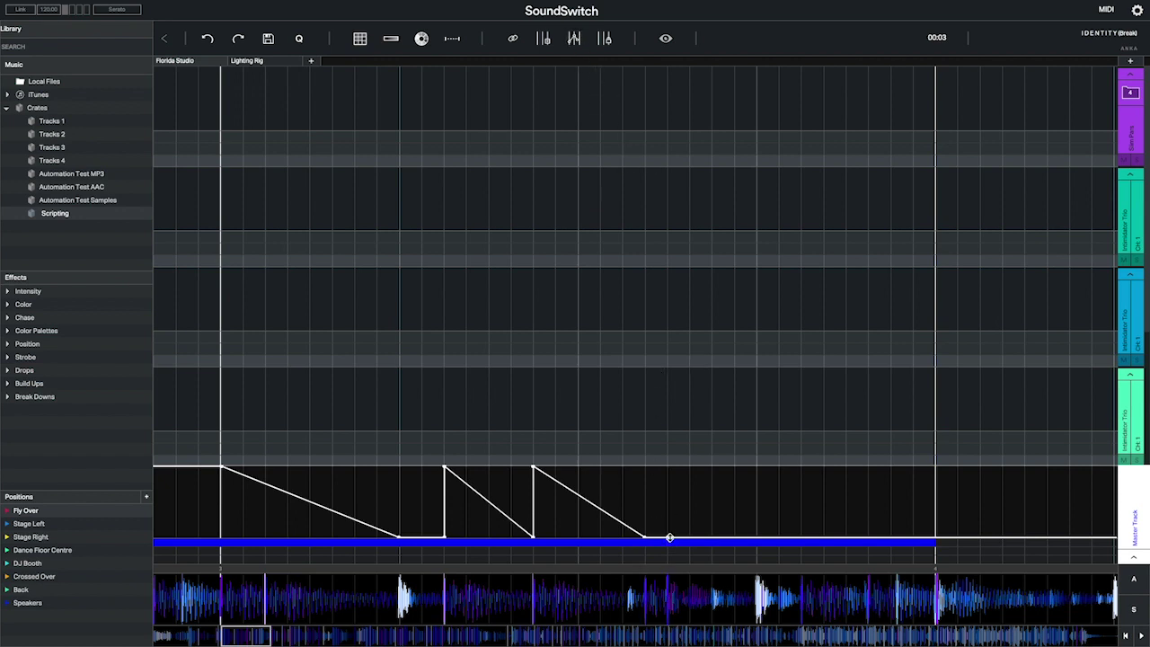
{"action": "left_click_drag", "start_coordinate": [671, 541], "coordinate": [332, 517]}
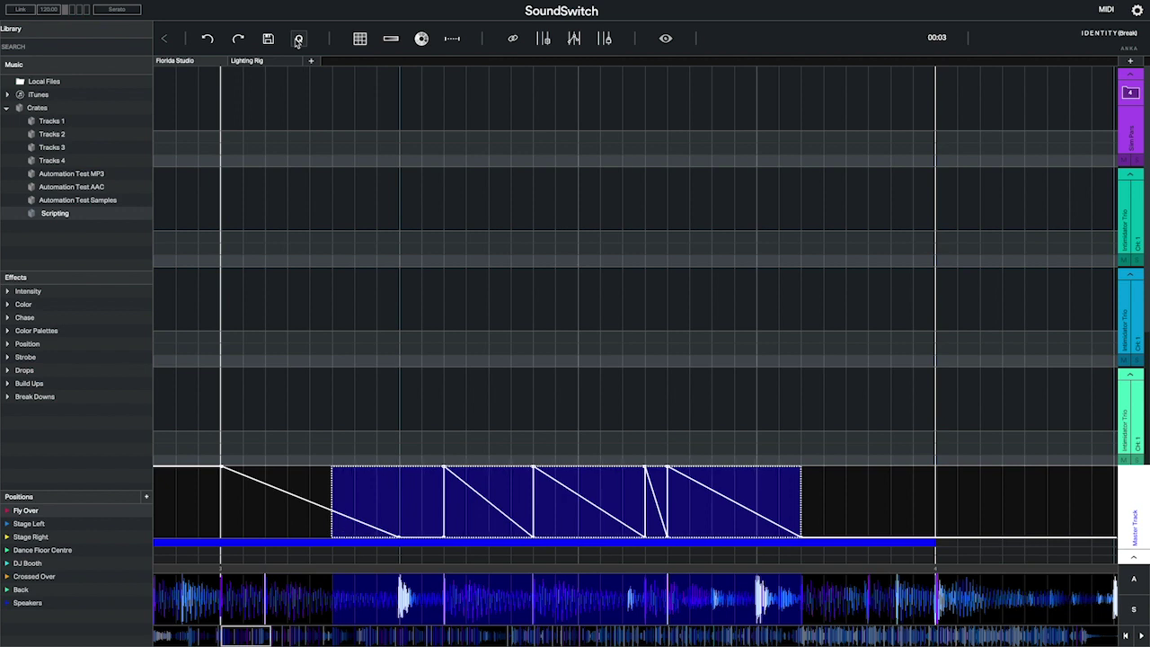
Remove two intensity peaks, add a new one, and delete a span of unwanted pulse nodes.
{"action": "left_click", "coordinate": [759, 484]}
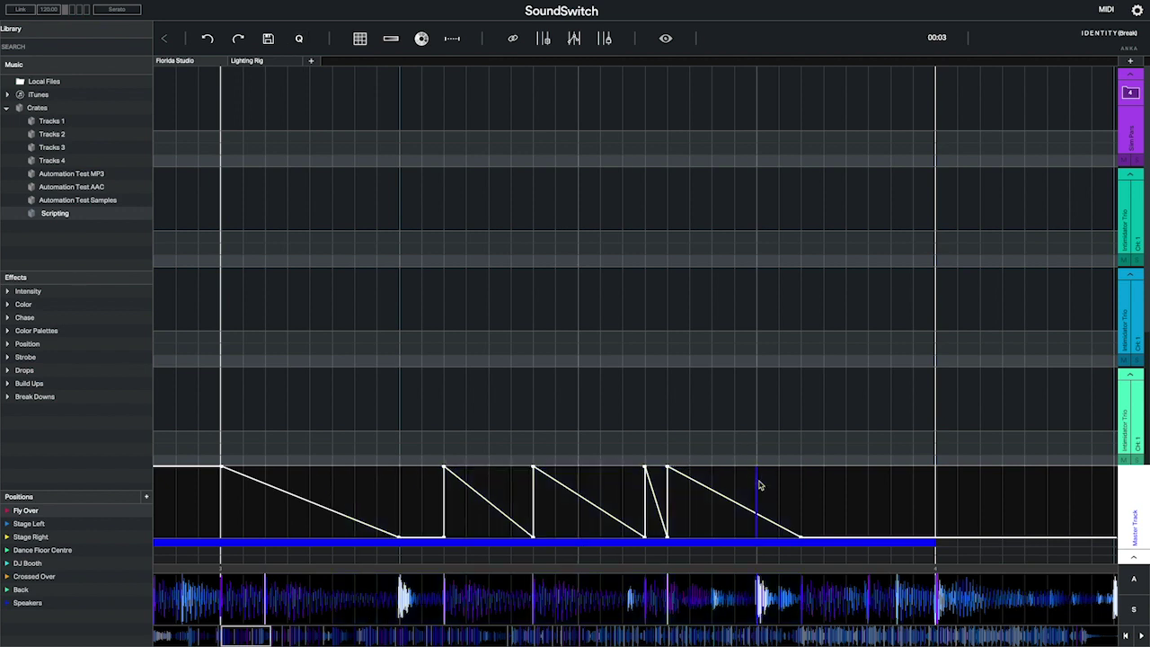
{"action": "double_click", "coordinate": [666, 469]}
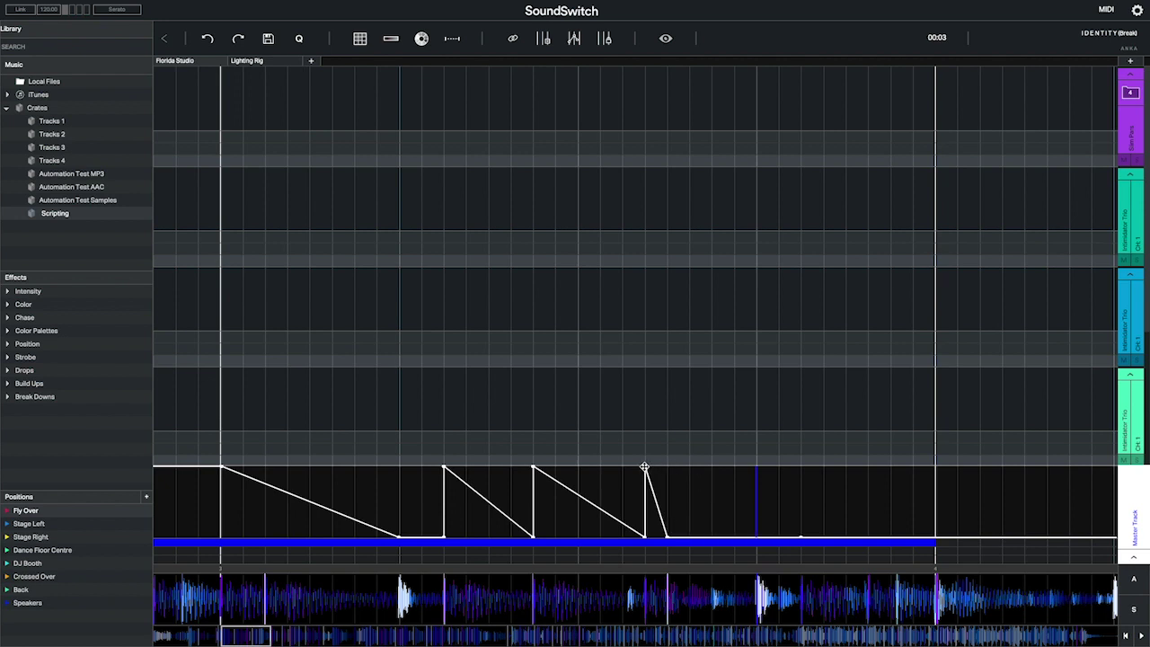
{"action": "double_click", "coordinate": [645, 467]}
{"action": "double_click", "coordinate": [634, 468]}
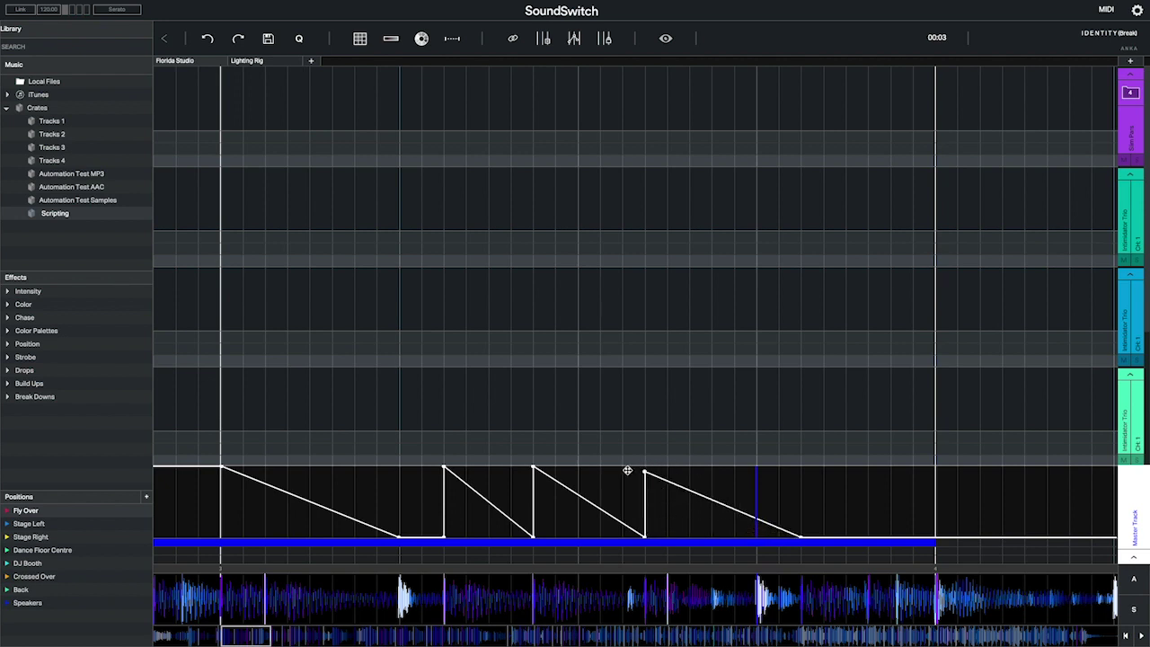
{"action": "left_click_drag", "start_coordinate": [690, 490], "coordinate": [362, 513]}
{"action": "key", "text": "Delete"}
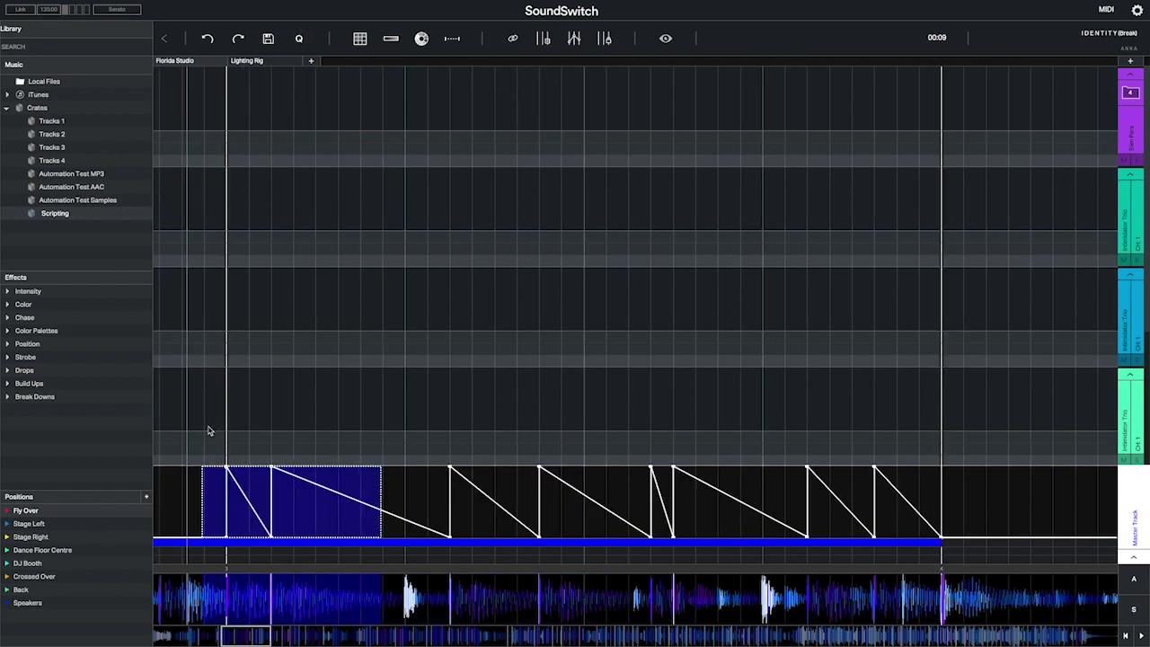
{"action": "left_click", "coordinate": [203, 486]}
{"action": "left_click", "coordinate": [173, 508]}
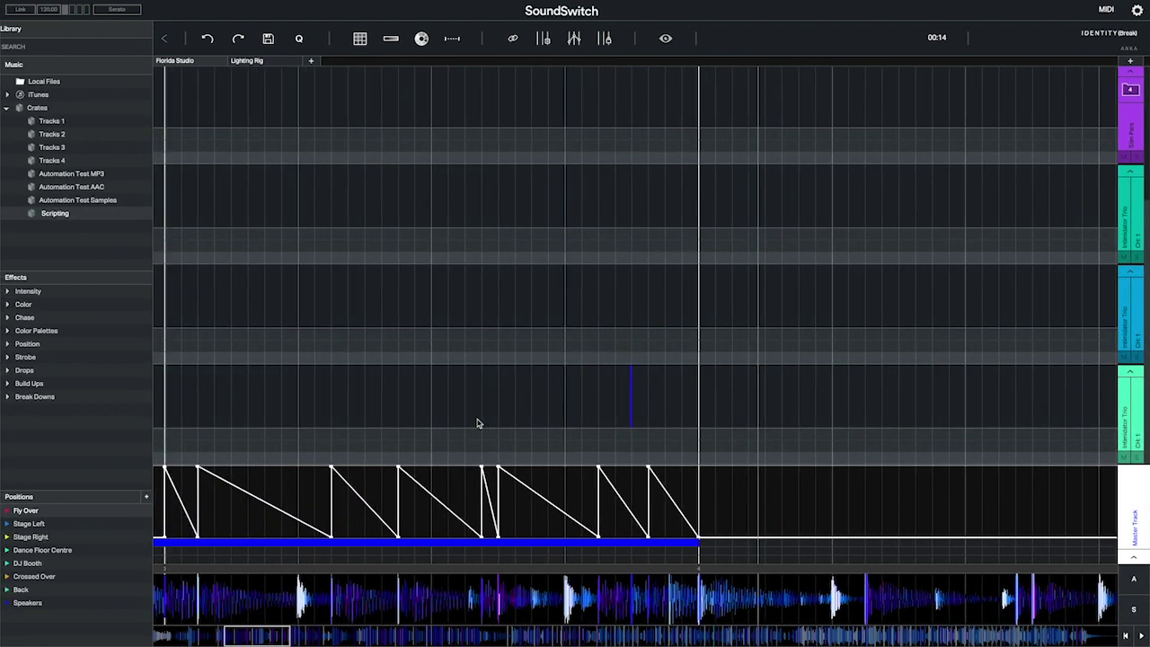
Duplicate the sawtooth pulse pattern after itself with Ctrl+V and stretch the blue block across the copy.
{"action": "scroll", "coordinate": [477, 424], "scroll_direction": "down", "scroll_amount": 3}
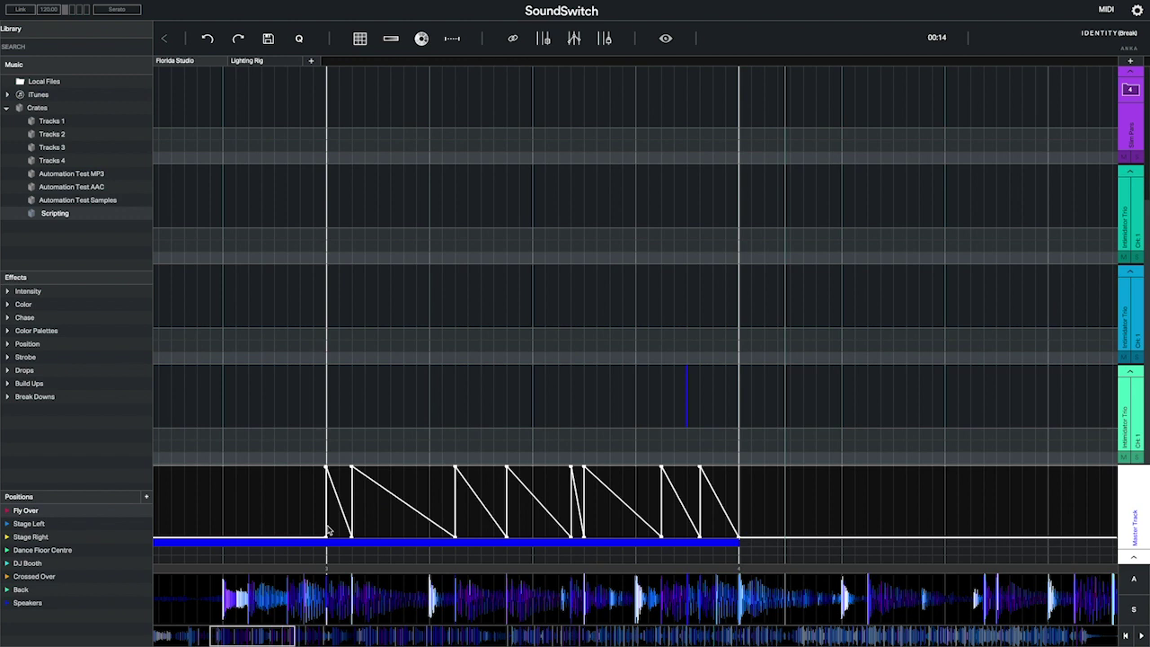
{"action": "left_click_drag", "start_coordinate": [632, 521], "coordinate": [739, 518]}
{"action": "scroll", "coordinate": [740, 512], "scroll_direction": "right", "scroll_amount": 2}
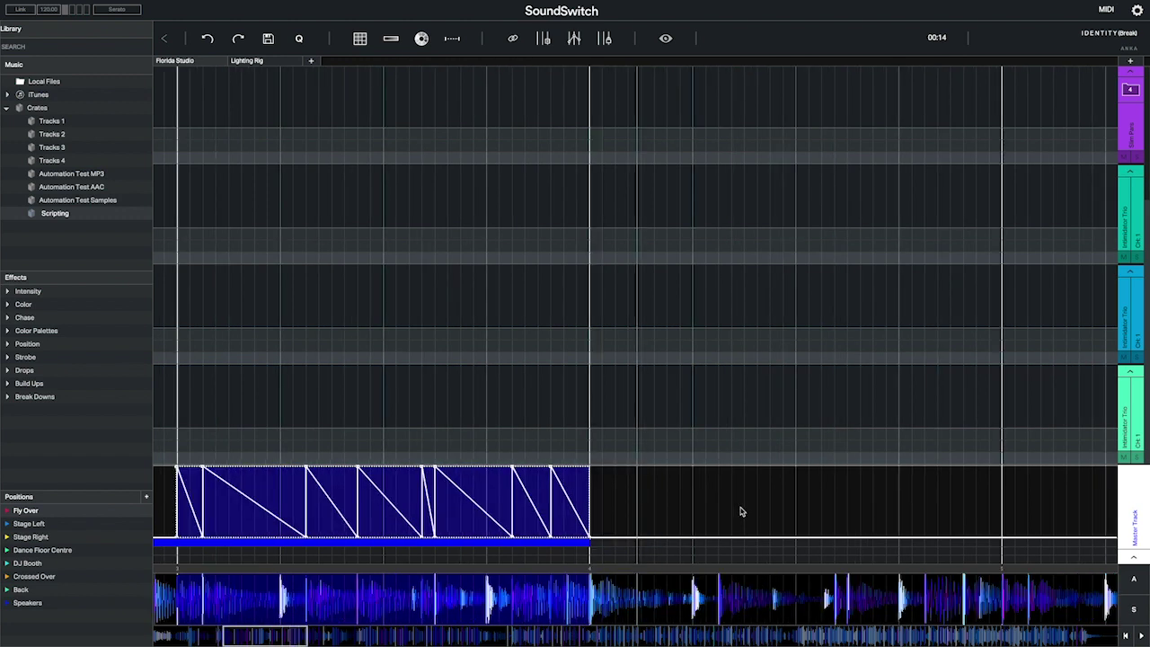
{"action": "left_click", "coordinate": [590, 513]}
{"action": "key", "text": "ctrl+v"}
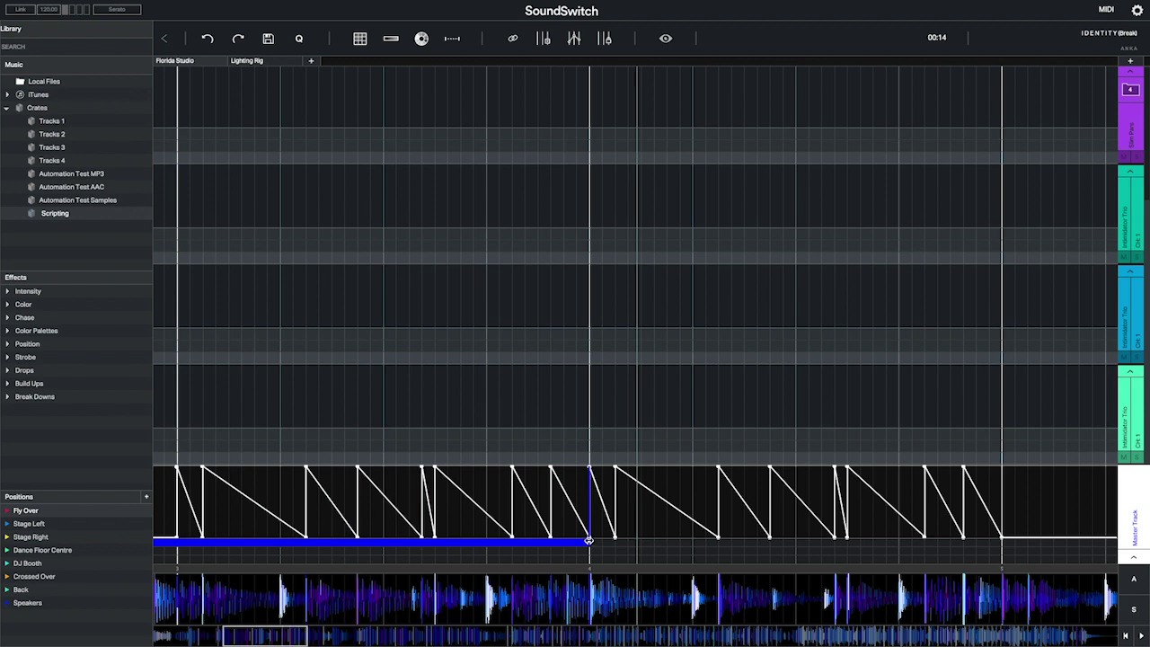
{"action": "left_click_drag", "start_coordinate": [588, 540], "coordinate": [1001, 548]}
{"action": "scroll", "coordinate": [706, 484], "scroll_direction": "up", "scroll_amount": 5}
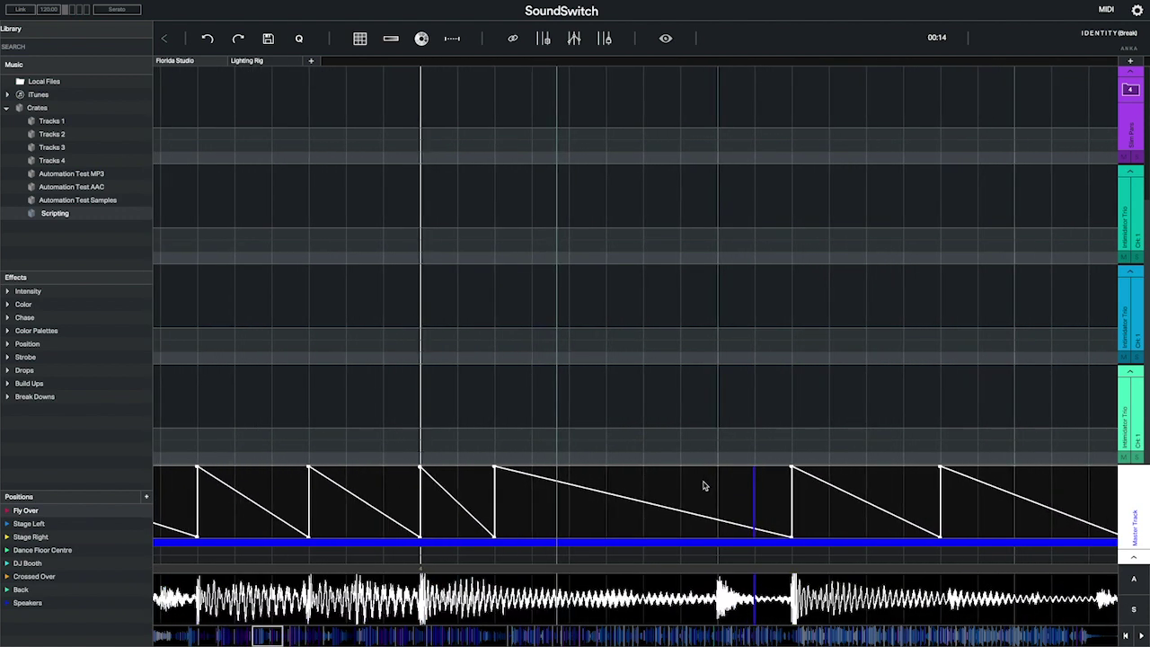
Raise a new mid-ramp node to full intensity and select the one-beat span after it.
{"action": "left_click", "coordinate": [717, 522]}
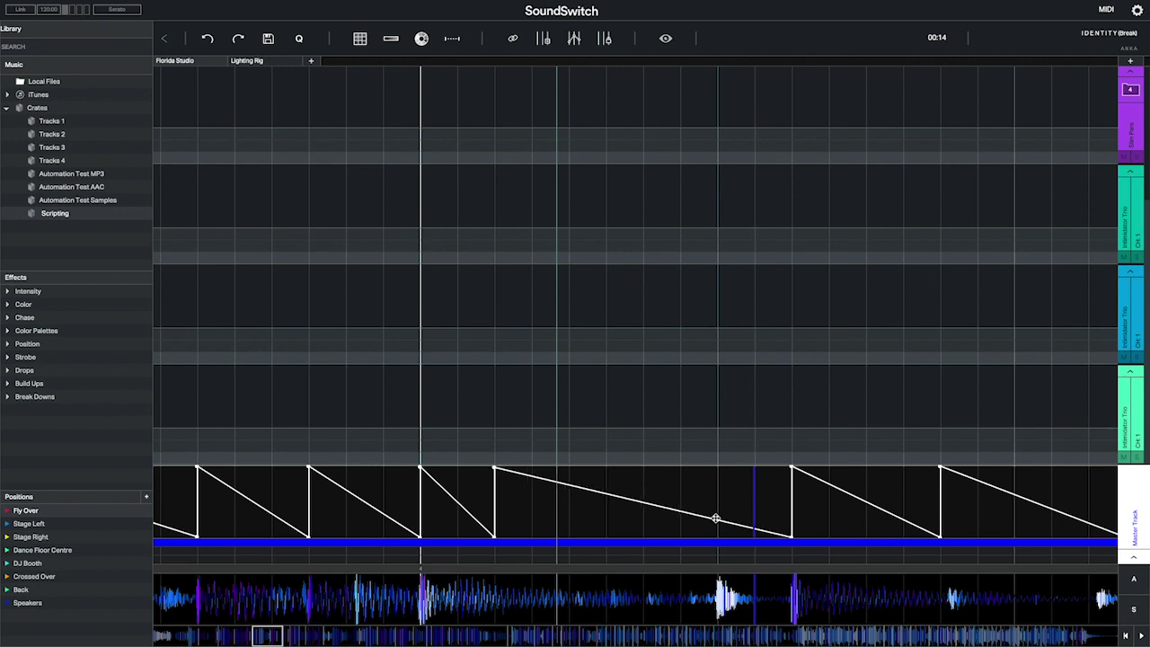
{"action": "left_click_drag", "start_coordinate": [716, 516], "coordinate": [716, 464]}
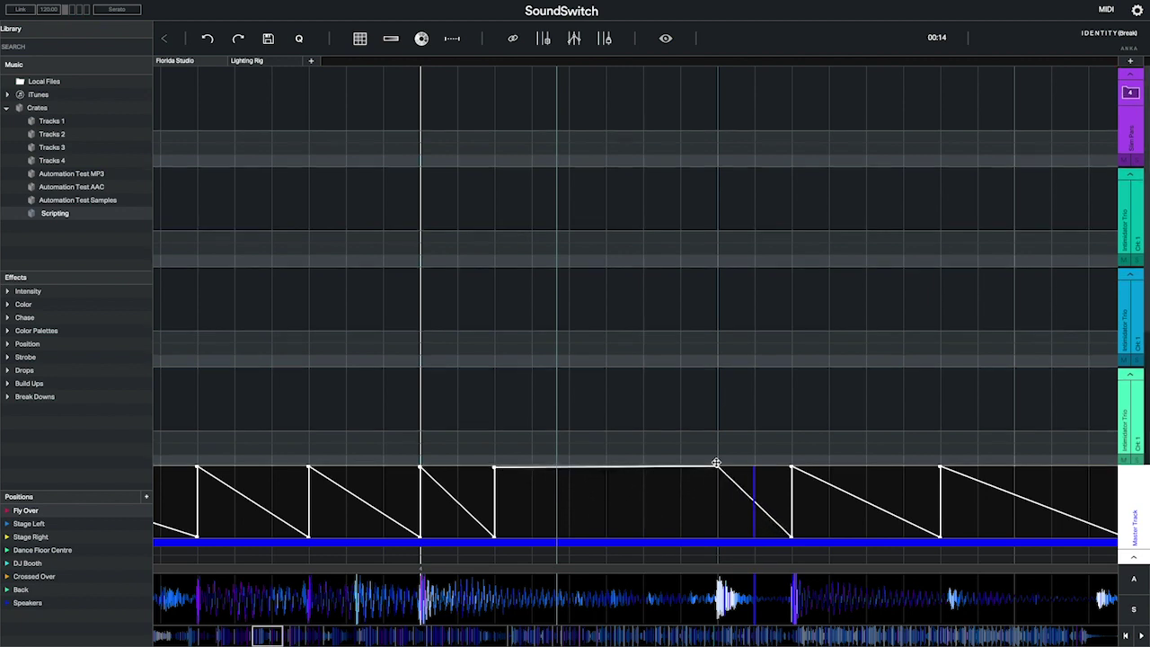
{"action": "left_click", "coordinate": [721, 516]}
{"action": "left_click_drag", "start_coordinate": [719, 516], "coordinate": [793, 509]}
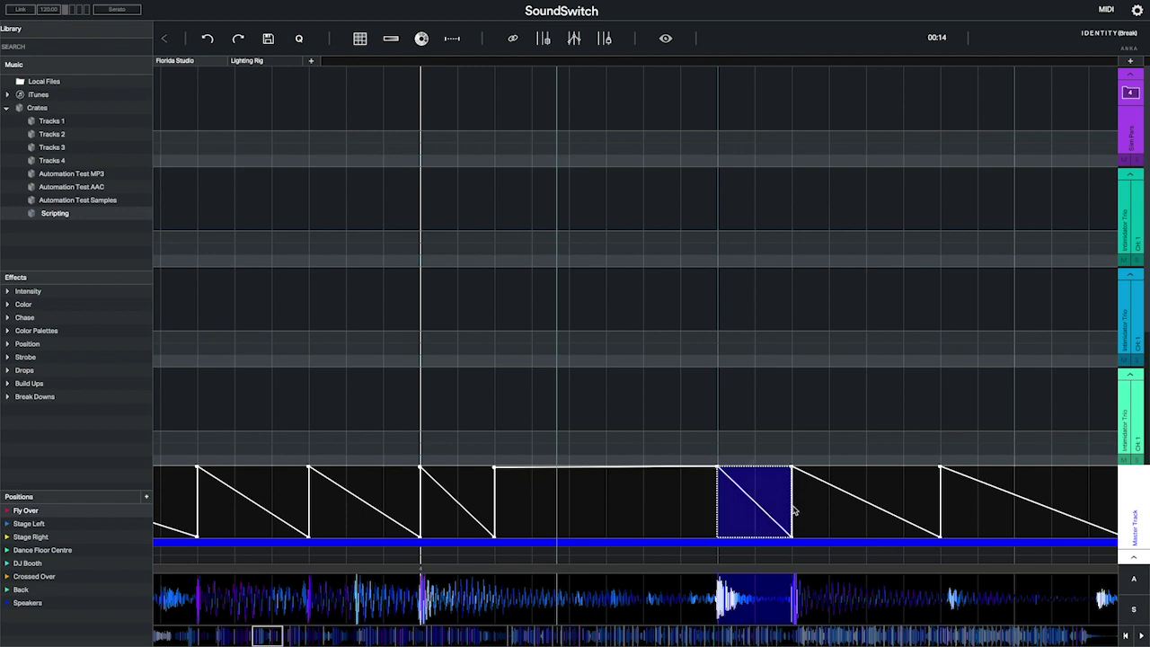
{"action": "right_click", "coordinate": [760, 500]}
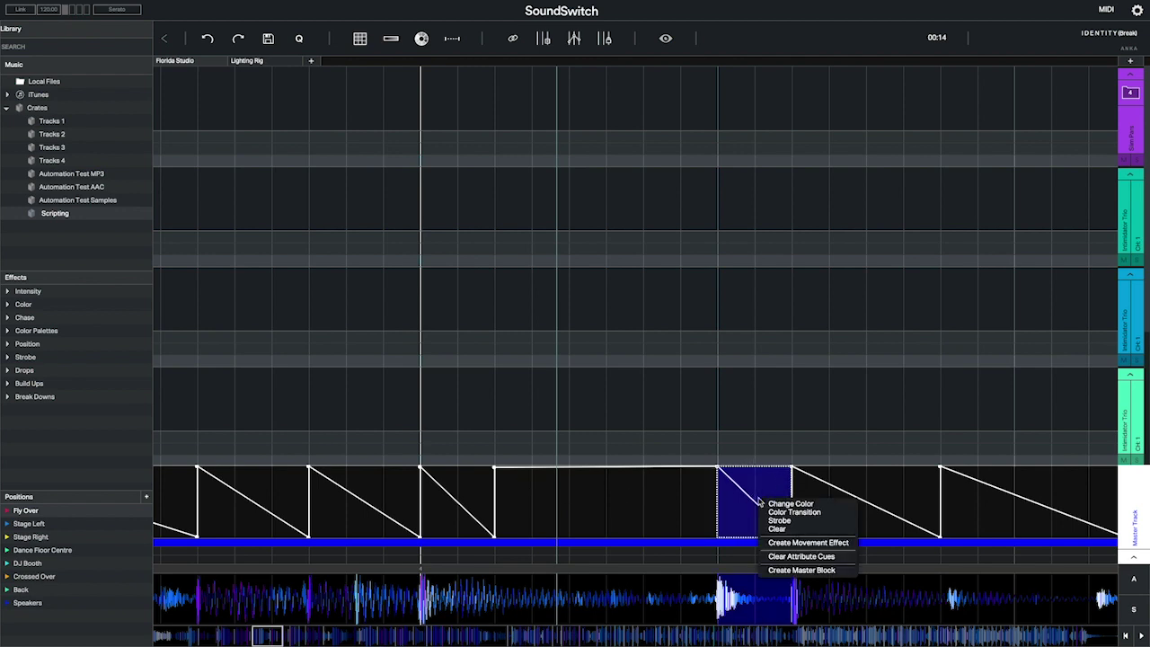
Add a colour transition on that beat from white to the saved blue (0, 0, 254).
{"action": "left_click", "coordinate": [773, 513]}
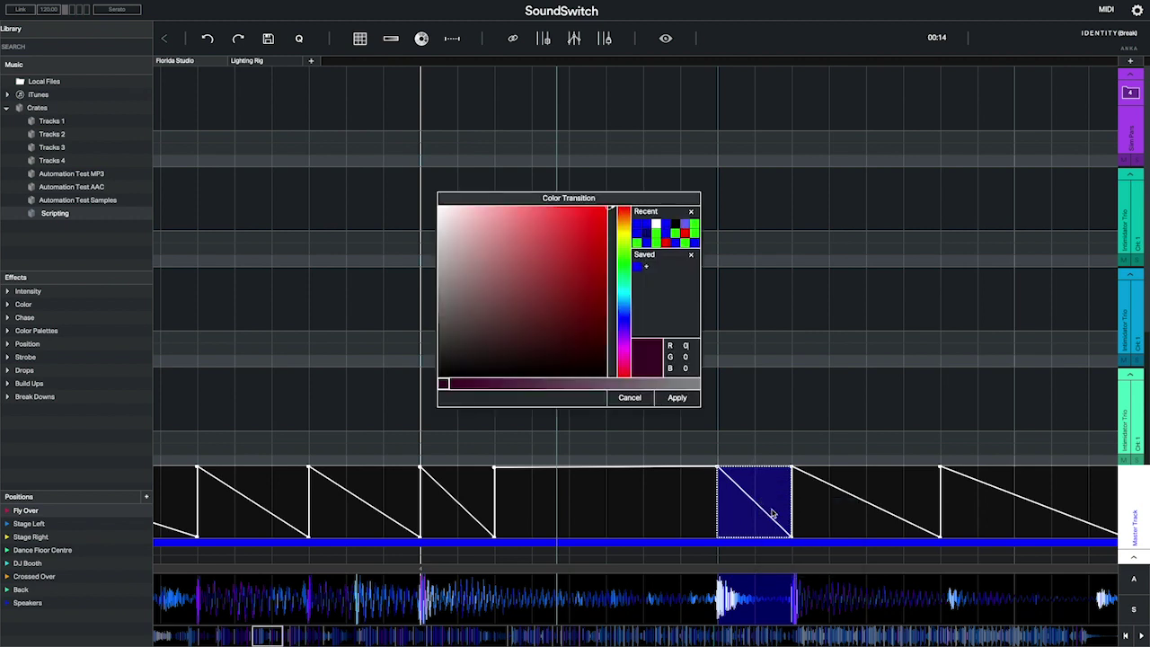
{"action": "left_click", "coordinate": [657, 229]}
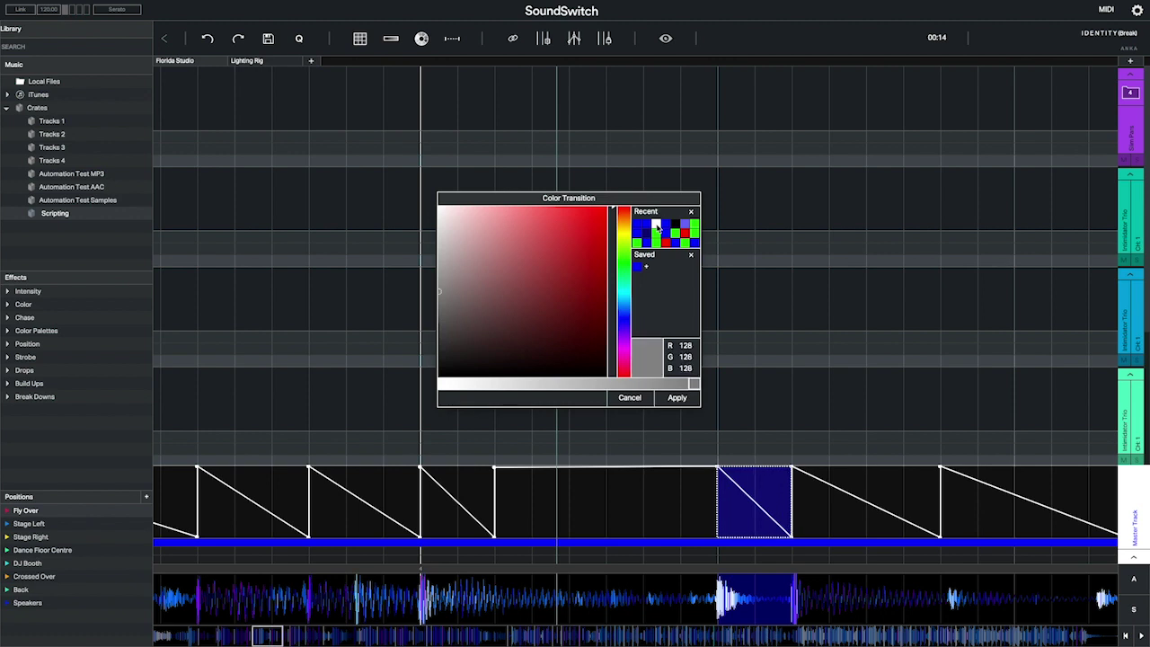
{"action": "left_click", "coordinate": [637, 268]}
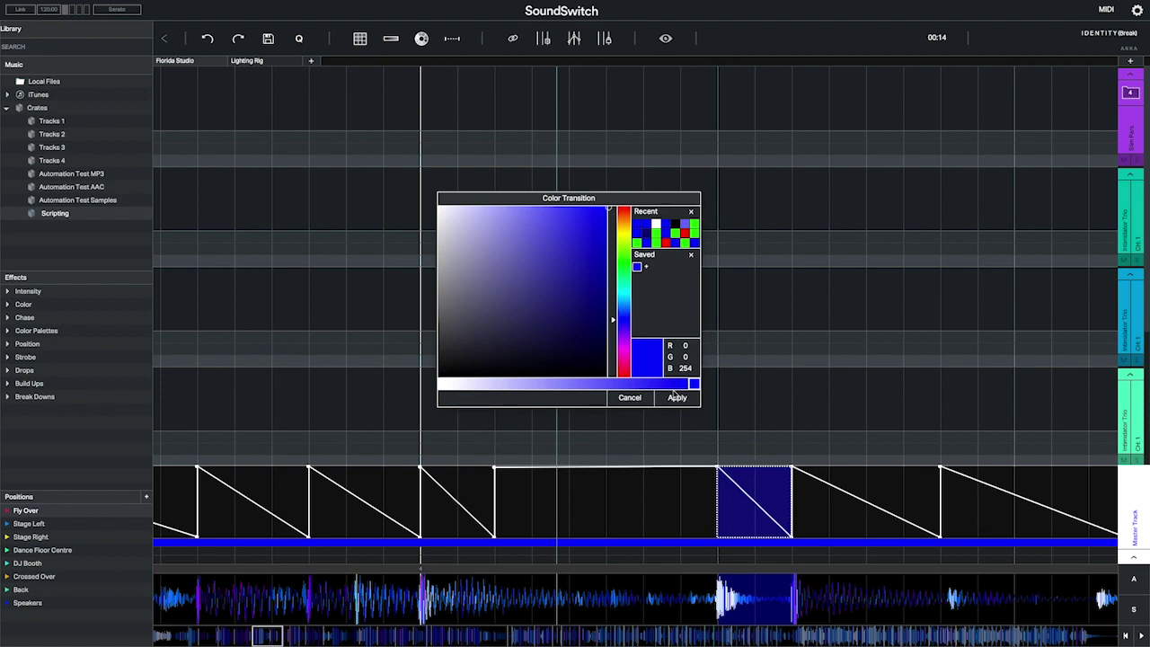
Apply the white-to-blue colour transition to the selected beat.
{"action": "left_click", "coordinate": [678, 398]}
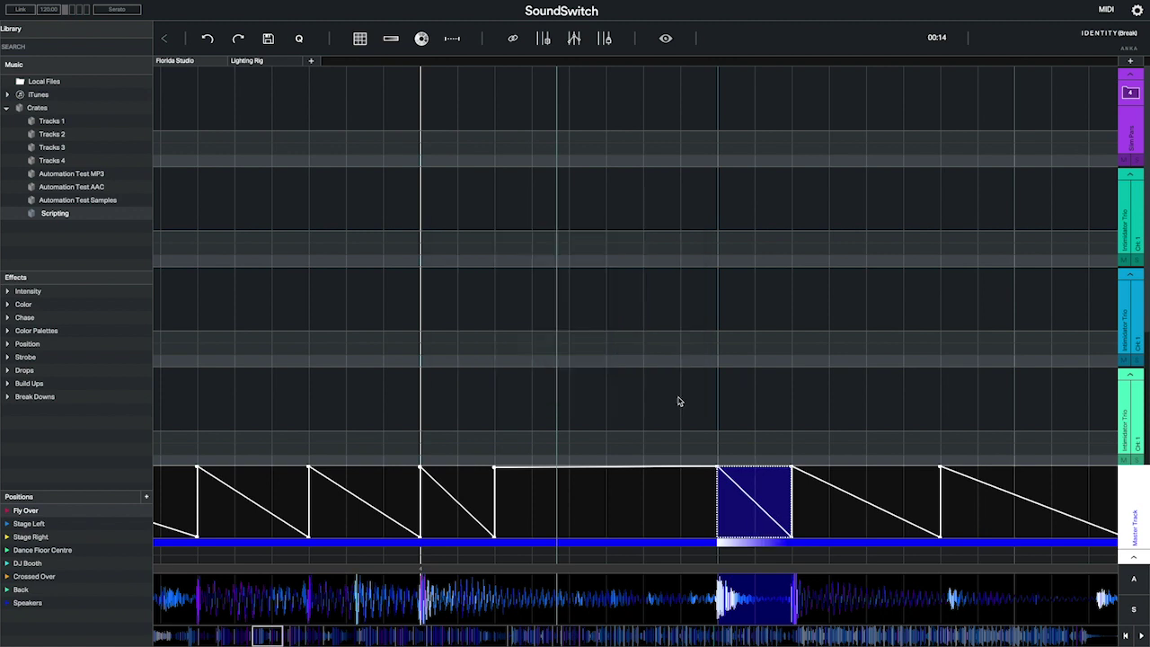